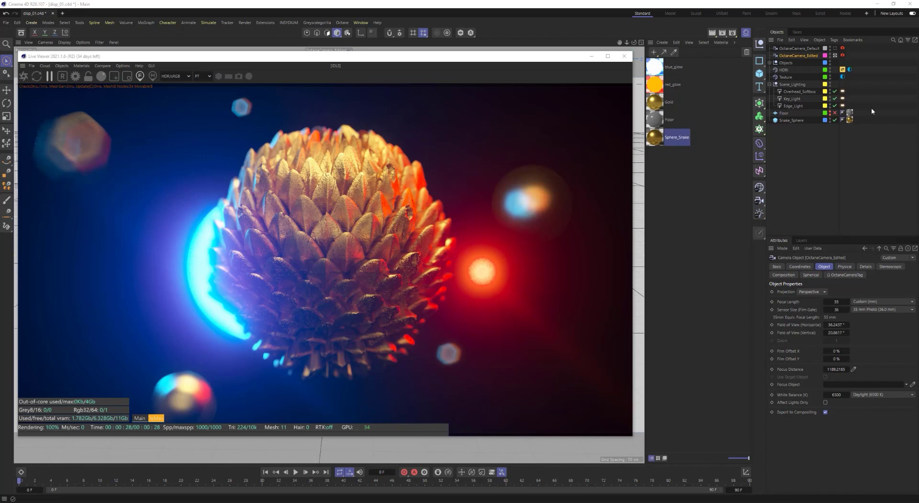
Step: Show the Thinlens settings of OctaneCamera_Edited's Octane camera tag
{"action": "left_click", "coordinate": [843, 55]}
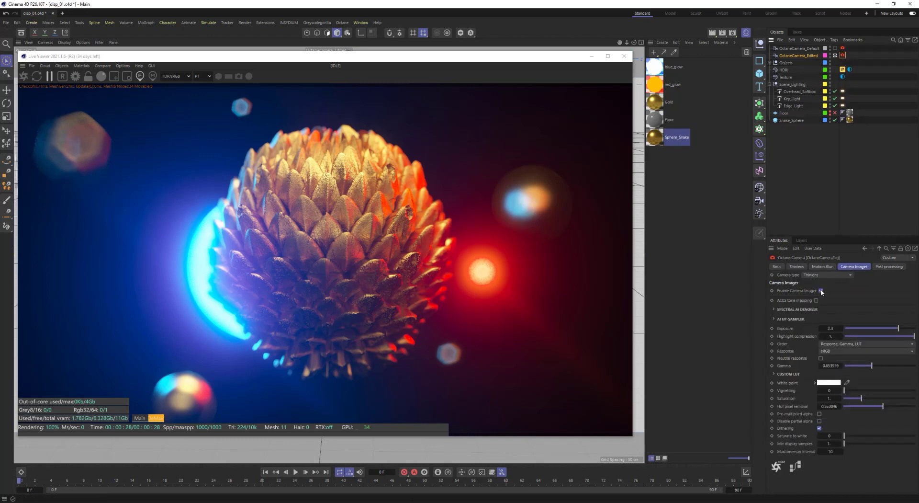
{"action": "left_click", "coordinate": [797, 266]}
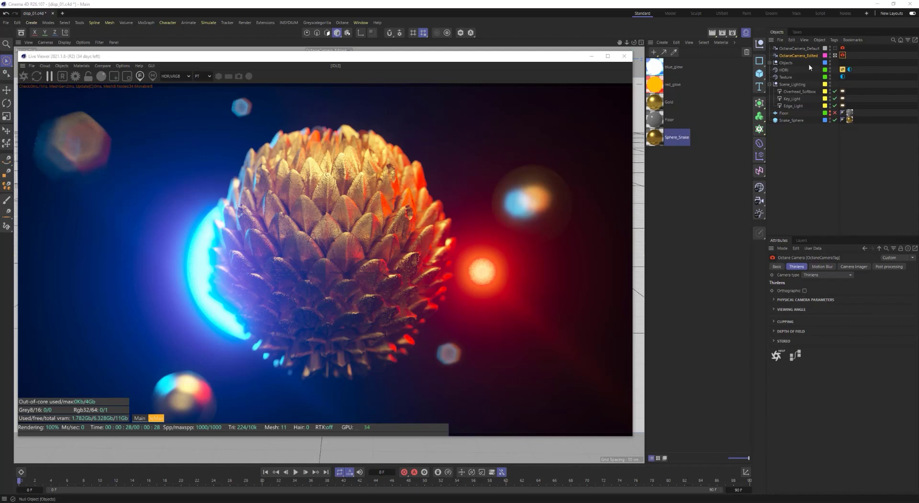
Step: Restart the Live Viewer and make OctaneCamera_Default the active render camera
{"action": "left_click", "coordinate": [25, 78]}
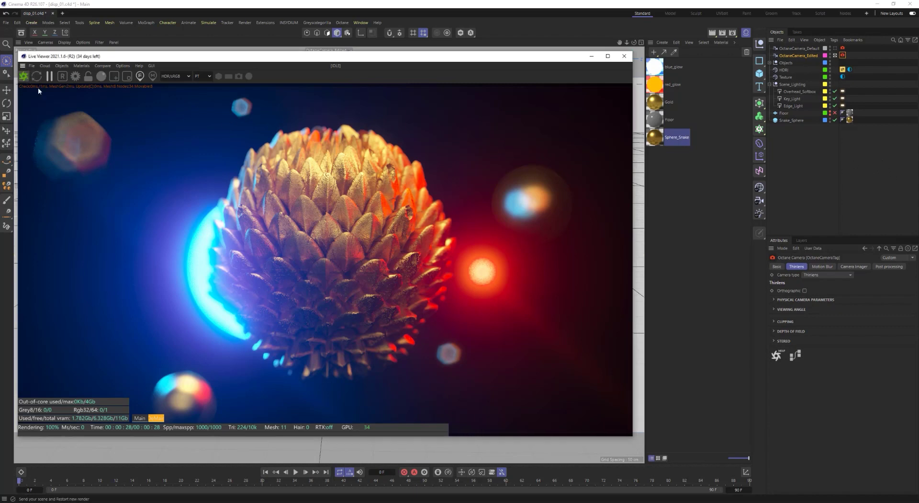
{"action": "left_click", "coordinate": [836, 48]}
{"action": "left_click", "coordinate": [836, 49]}
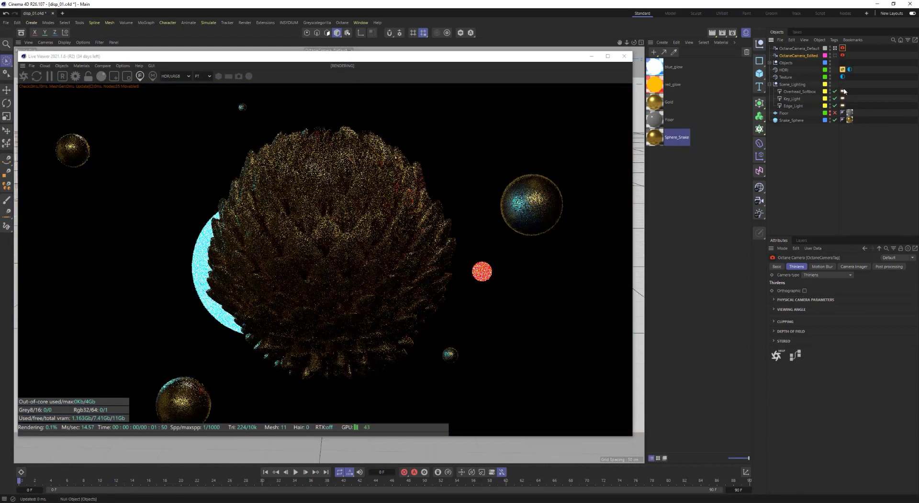
{"action": "left_click", "coordinate": [836, 56]}
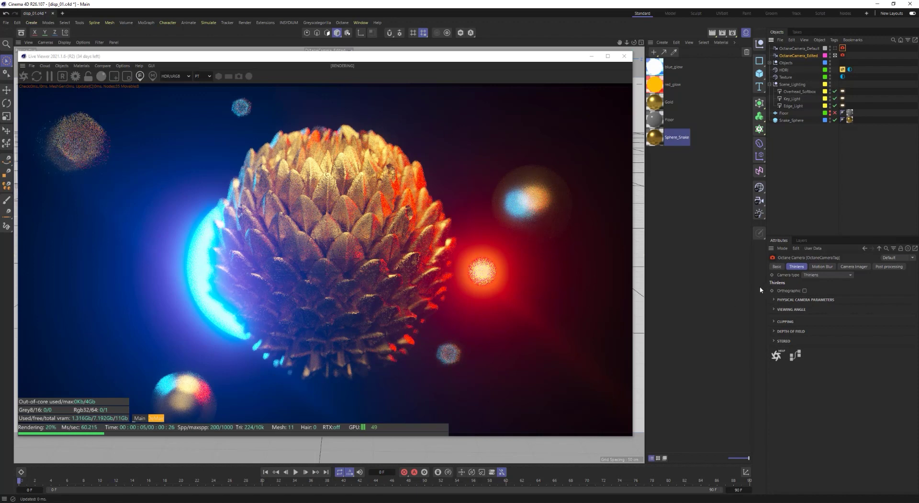
{"action": "left_click", "coordinate": [835, 48]}
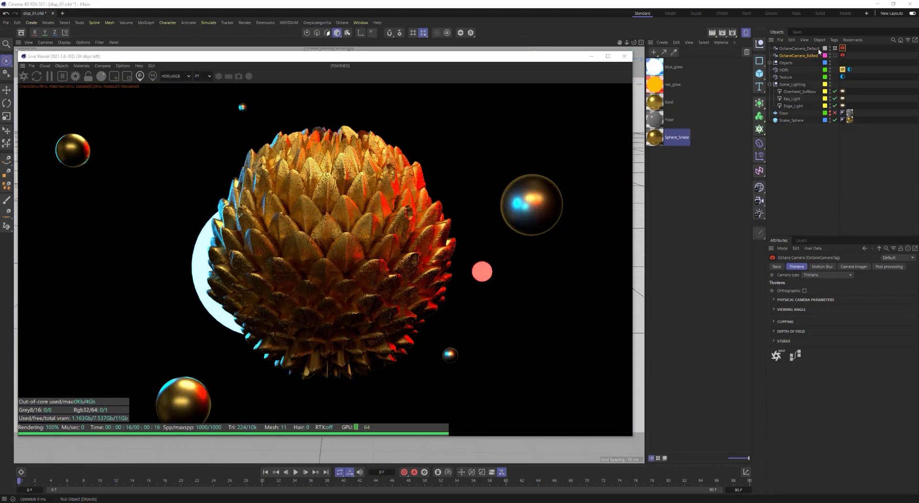
Step: Enable the Camera Imager and raise its Exposure to about 2.36
{"action": "left_click", "coordinate": [858, 265]}
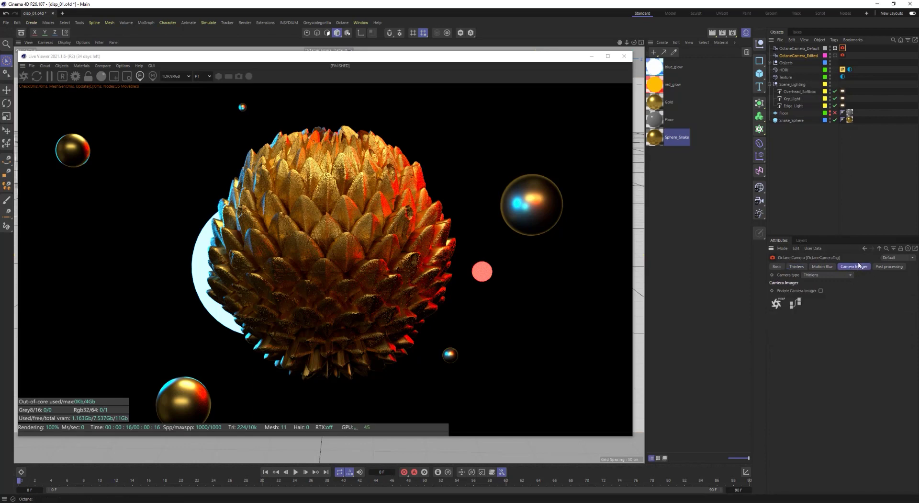
{"action": "left_click", "coordinate": [821, 291]}
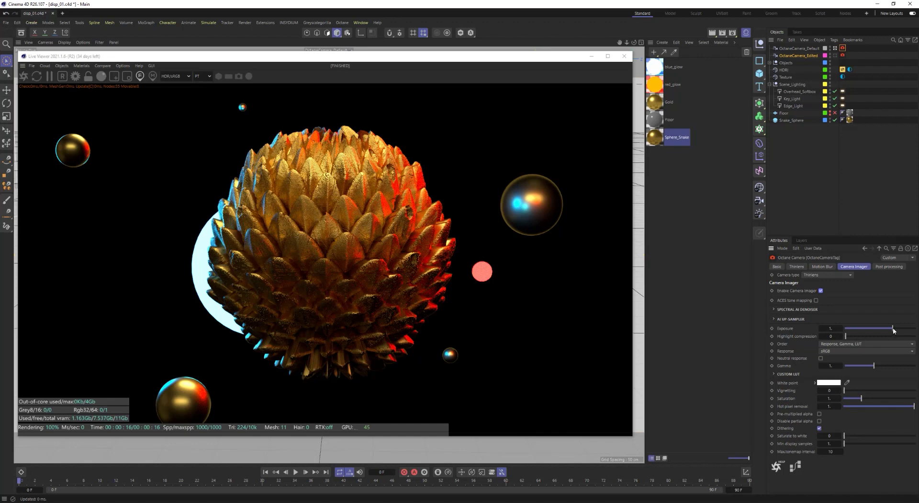
{"action": "left_click_drag", "start_coordinate": [895, 330], "coordinate": [896, 331]}
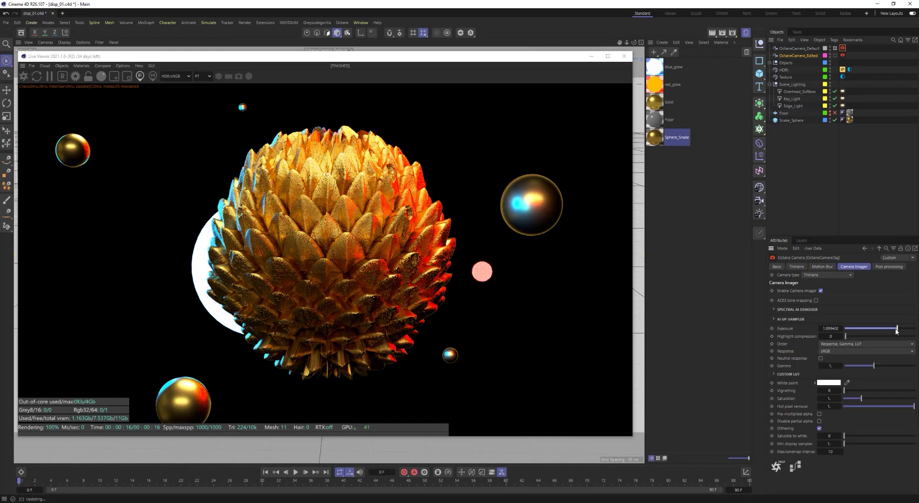
{"action": "left_click_drag", "start_coordinate": [897, 331], "coordinate": [898, 330]}
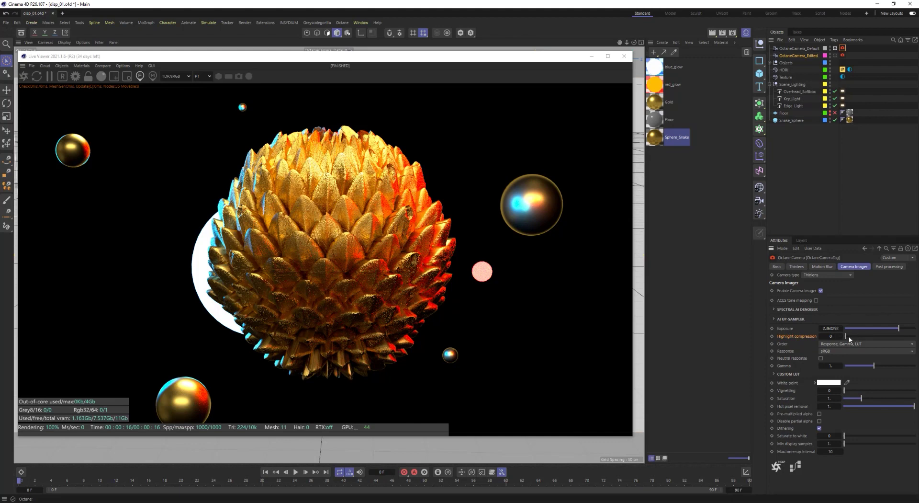
Step: Raise Highlight compression toward 0.8 and make a small Gamma adjustment in the Camera Imager
{"action": "left_click_drag", "start_coordinate": [851, 337], "coordinate": [891, 344]}
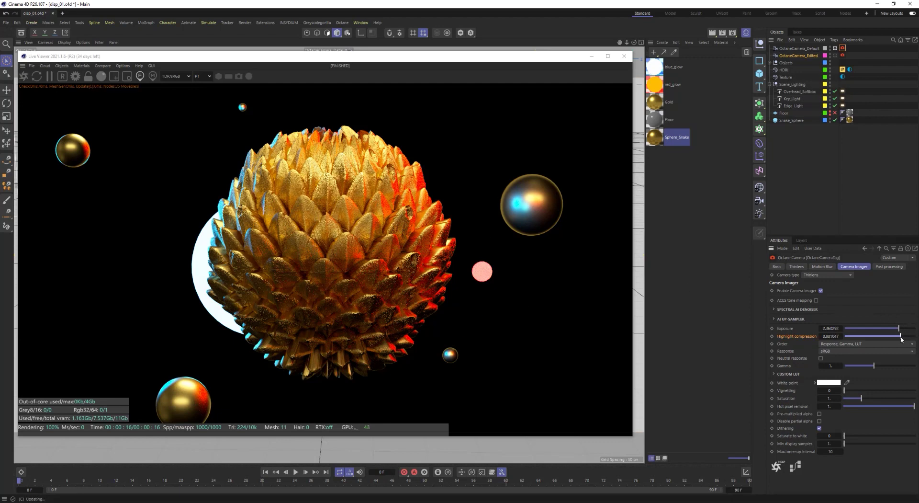
{"action": "left_click_drag", "start_coordinate": [894, 335], "coordinate": [901, 336]}
{"action": "left_click_drag", "start_coordinate": [874, 367], "coordinate": [871, 368]}
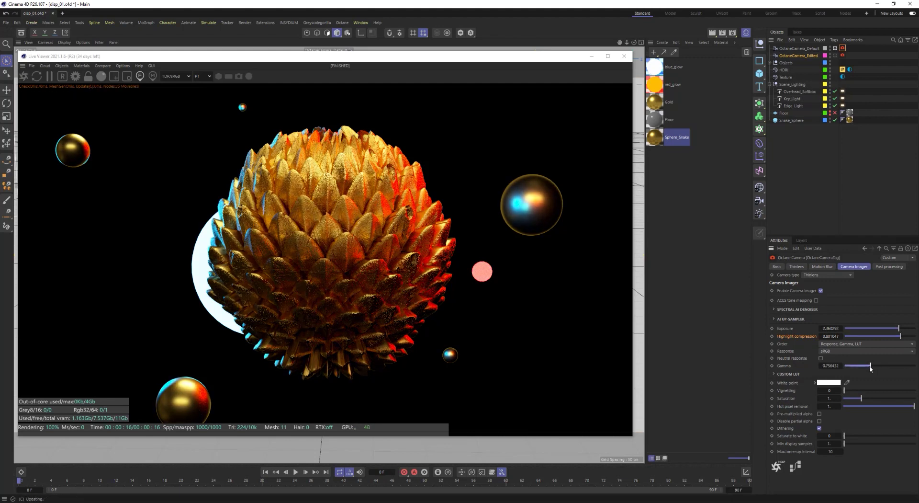
{"action": "left_click_drag", "start_coordinate": [871, 367], "coordinate": [872, 367]}
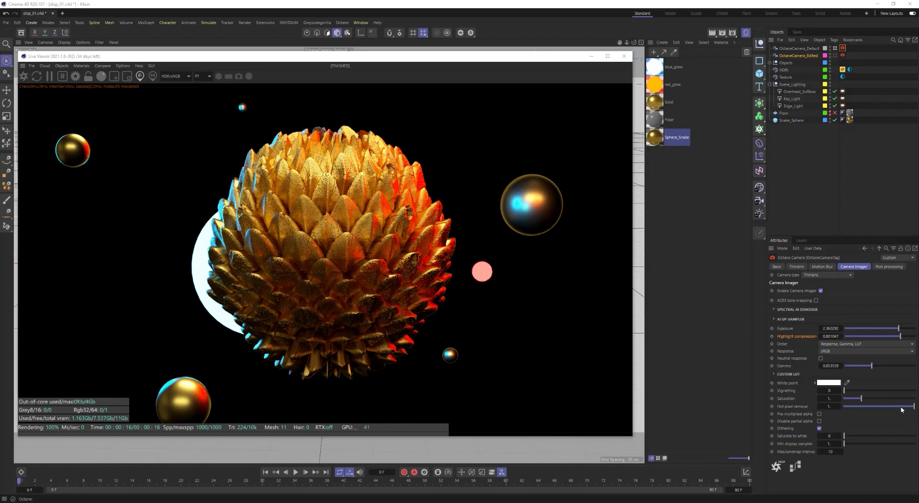
Step: Set the Camera Imager's Hot pixel removal to exactly 0.45
{"action": "left_click_drag", "start_coordinate": [902, 409], "coordinate": [843, 410]}
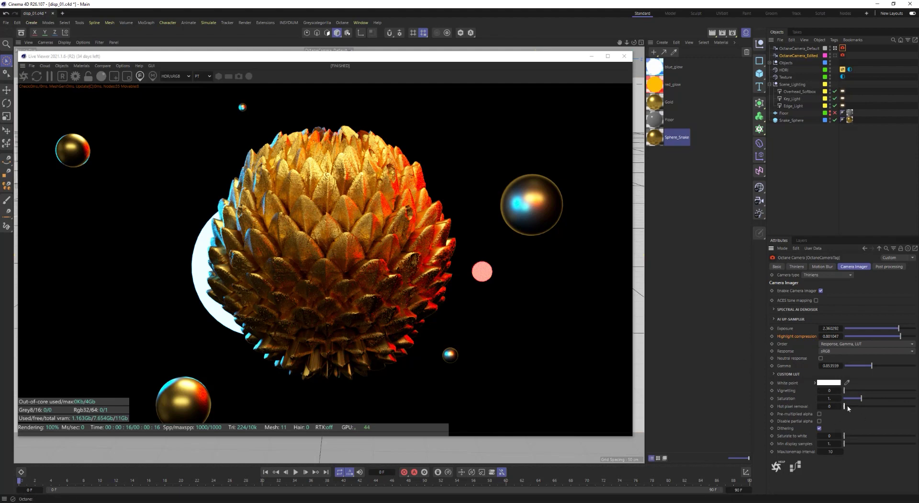
{"action": "left_click_drag", "start_coordinate": [845, 409], "coordinate": [875, 411]}
{"action": "mouse_move", "coordinate": [875, 411]}
{"action": "left_mouse_down"}
{"action": "mouse_move", "coordinate": [845, 410]}
{"action": "mouse_move", "coordinate": [892, 407]}
{"action": "mouse_move", "coordinate": [879, 407]}
{"action": "left_mouse_up"}
{"action": "left_click", "coordinate": [833, 407]}
{"action": "type", "text": "0.45"}
{"action": "key", "text": "Return"}
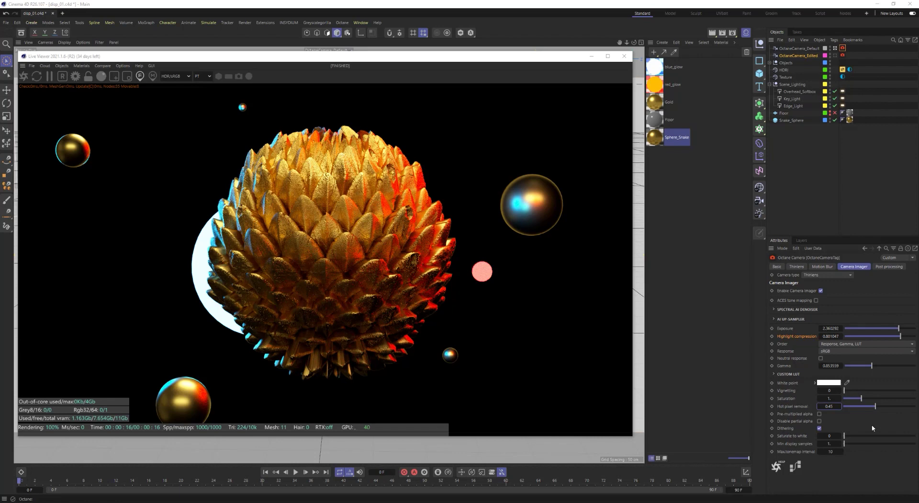
Step: Enable post processing on the Octane camera tag to add bloom glow
{"action": "left_click", "coordinate": [774, 309]}
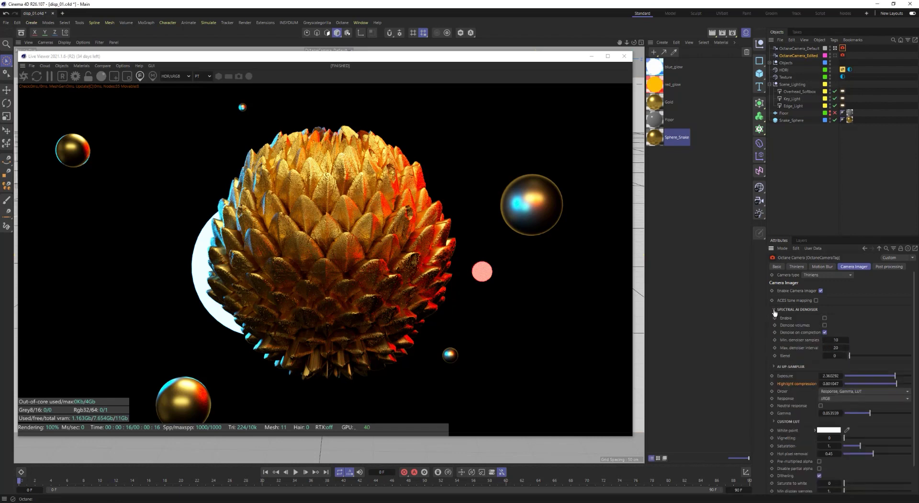
{"action": "left_click", "coordinate": [775, 309]}
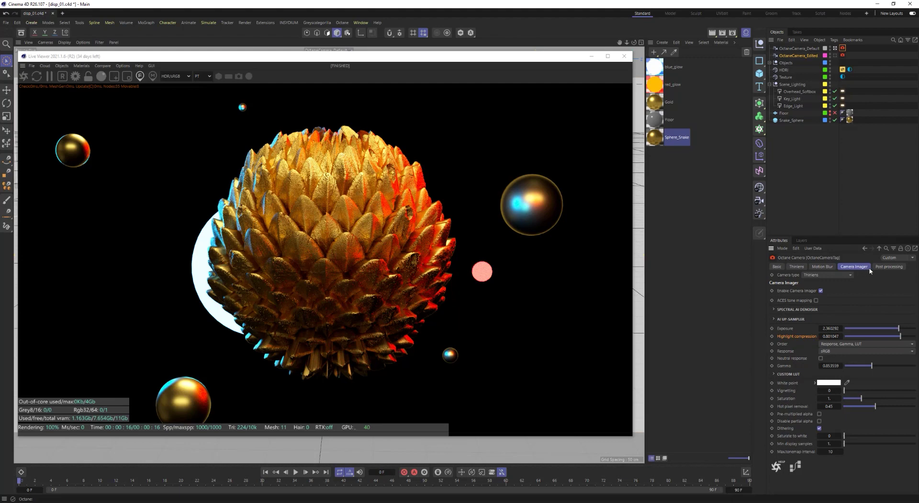
{"action": "left_click", "coordinate": [886, 268]}
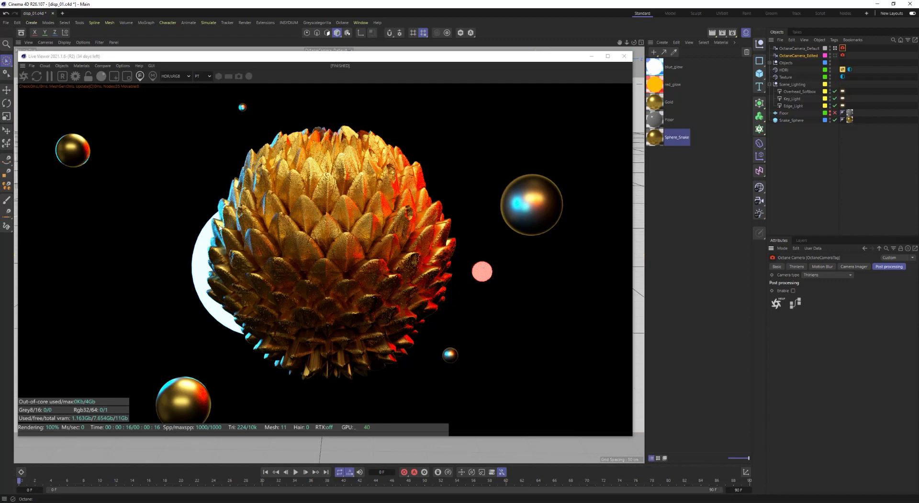
{"action": "left_click", "coordinate": [793, 291]}
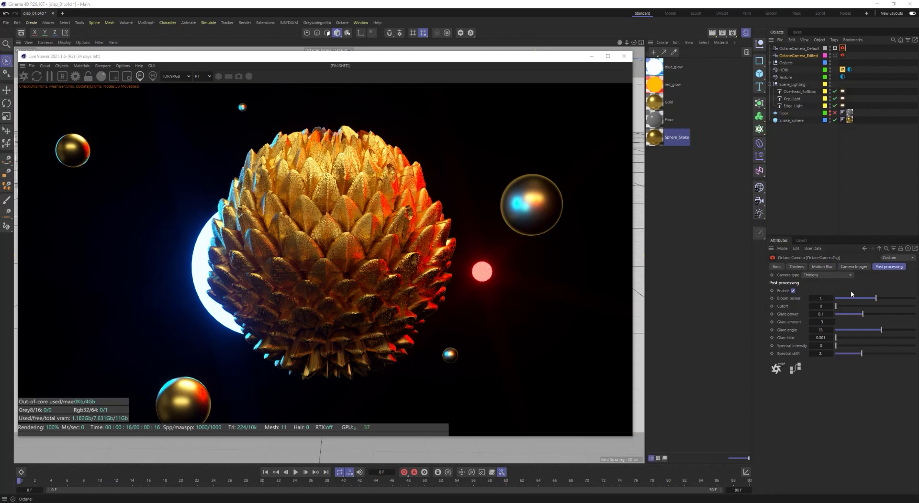
Step: Raise the post-processing Bloom power to about 50.87
{"action": "left_click_drag", "start_coordinate": [877, 297], "coordinate": [898, 298]}
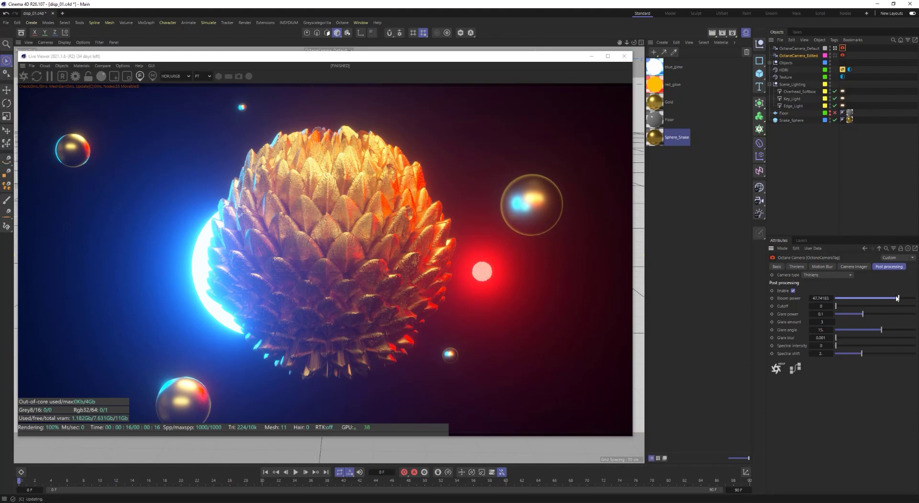
{"action": "key", "text": "ctrl+z"}
{"action": "left_click_drag", "start_coordinate": [898, 298], "coordinate": [900, 298]}
{"action": "mouse_move", "coordinate": [838, 309]}
{"action": "left_mouse_down"}
{"action": "mouse_move", "coordinate": [895, 306]}
{"action": "mouse_move", "coordinate": [836, 308]}
{"action": "left_mouse_up"}
Step: Set the bloom Cutoff to 1
{"action": "left_click", "coordinate": [820, 306]}
{"action": "type", "text": "1"}
{"action": "key", "text": "Return"}
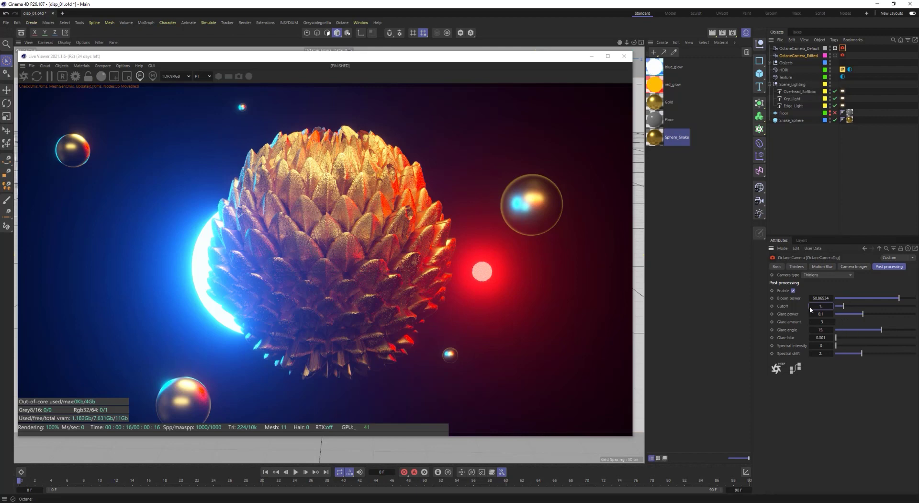
Step: Raise Glare power to about 2.43 and adjust the glare amount
{"action": "left_click_drag", "start_coordinate": [864, 315], "coordinate": [877, 314]}
{"action": "left_click_drag", "start_coordinate": [876, 314], "coordinate": [882, 314]}
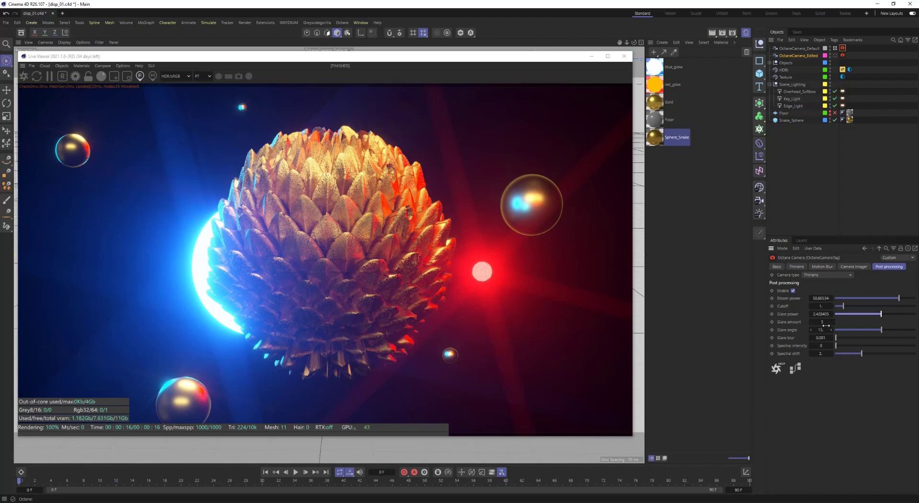
{"action": "left_click_drag", "start_coordinate": [834, 325], "coordinate": [804, 325]}
Step: Set Glare blur to about 0.035, Spectral intensity to about 0.33 and Spectral shift to 6
{"action": "left_click_drag", "start_coordinate": [837, 337], "coordinate": [842, 340]}
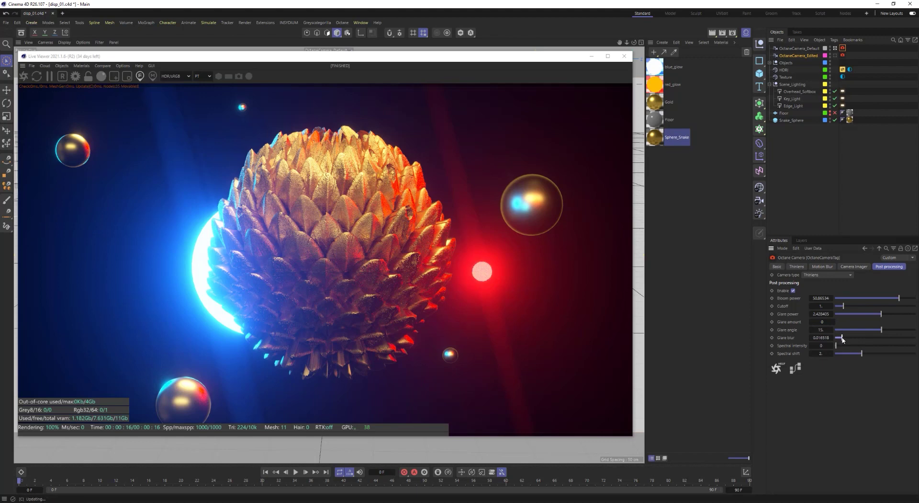
{"action": "left_click_drag", "start_coordinate": [843, 339], "coordinate": [857, 344]}
{"action": "left_click_drag", "start_coordinate": [837, 344], "coordinate": [862, 346]}
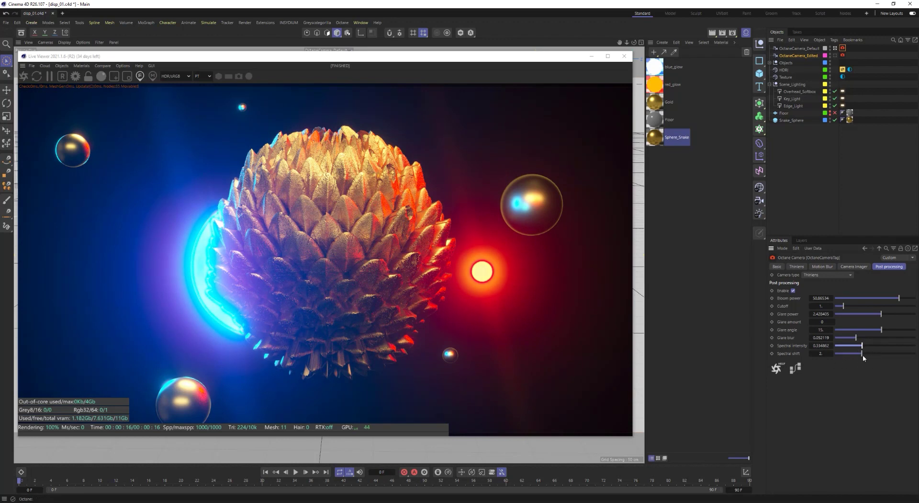
{"action": "left_click_drag", "start_coordinate": [863, 354], "coordinate": [917, 353]}
Step: Set the Glare angle to 45
{"action": "left_click_drag", "start_coordinate": [884, 330], "coordinate": [893, 332]}
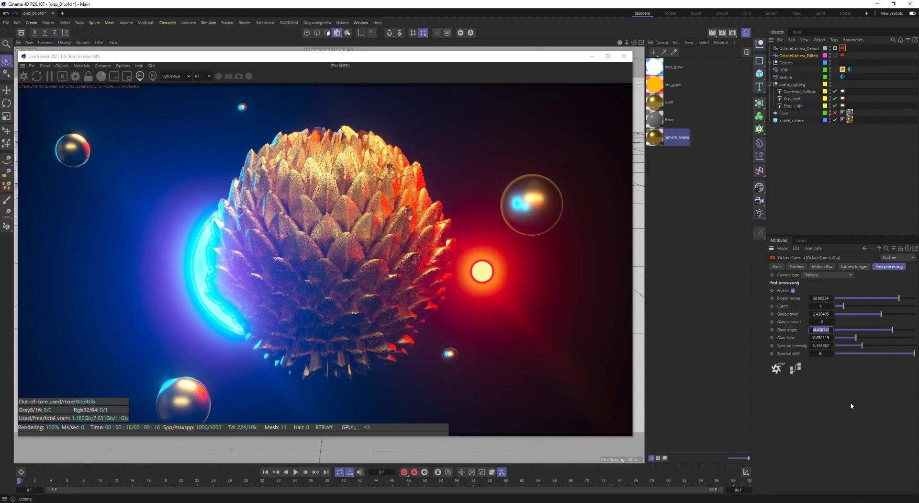
{"action": "type", "text": "45"}
{"action": "key", "text": "Return"}
Step: Set the thin-lens depth of field Aperture to 22 cm and turn off Auto focus
{"action": "left_click", "coordinate": [803, 267]}
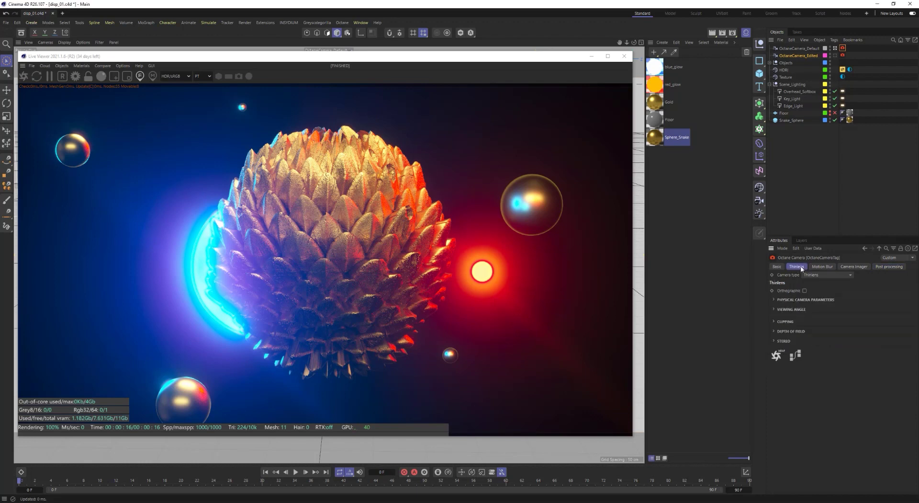
{"action": "left_click", "coordinate": [775, 332]}
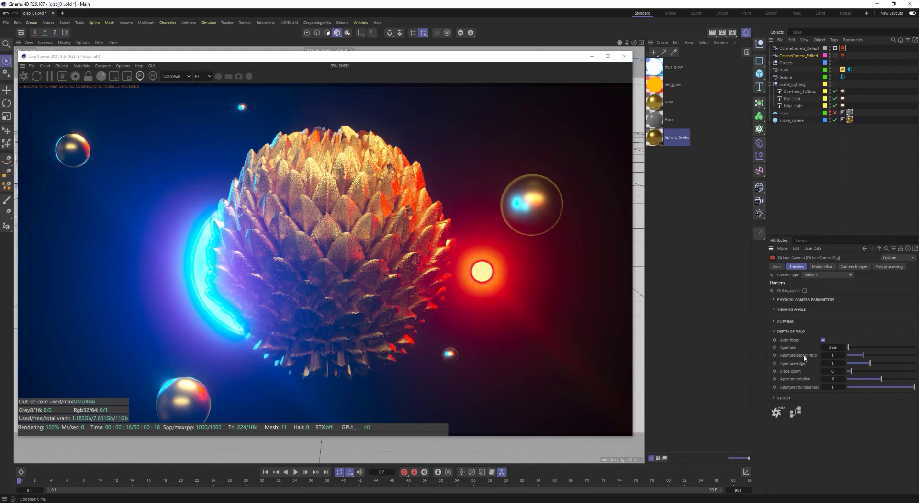
{"action": "left_click", "coordinate": [832, 347]}
{"action": "type", "text": "22"}
{"action": "key", "text": "Return"}
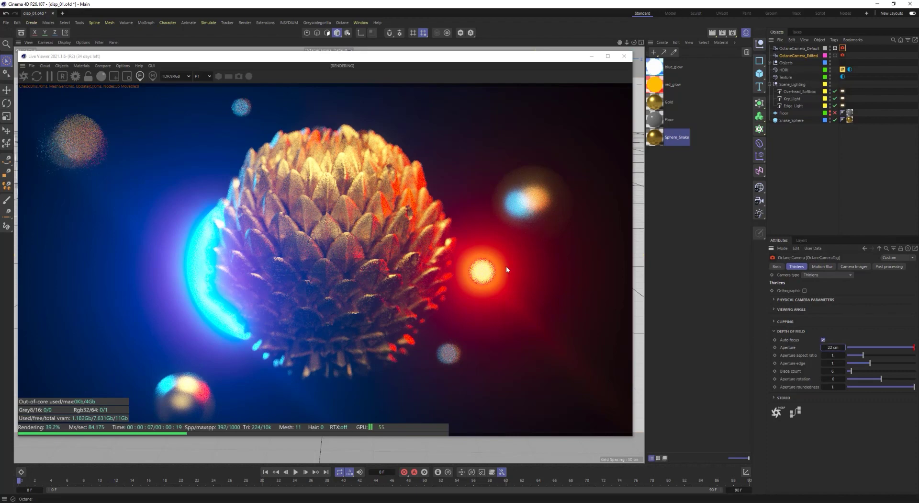
{"action": "left_click", "coordinate": [824, 340]}
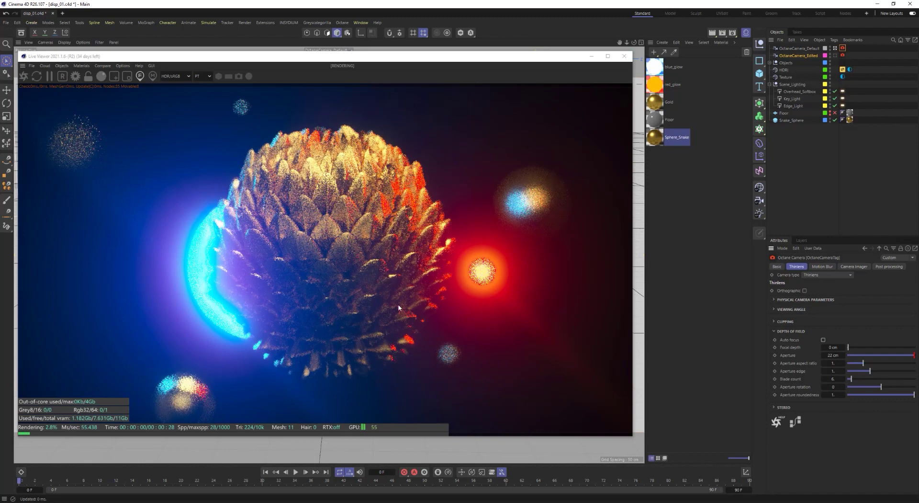
Step: Try focus points on several spheres, settling on the spiky gold sphere at about 1167 focal depth
{"action": "left_click", "coordinate": [82, 145]}
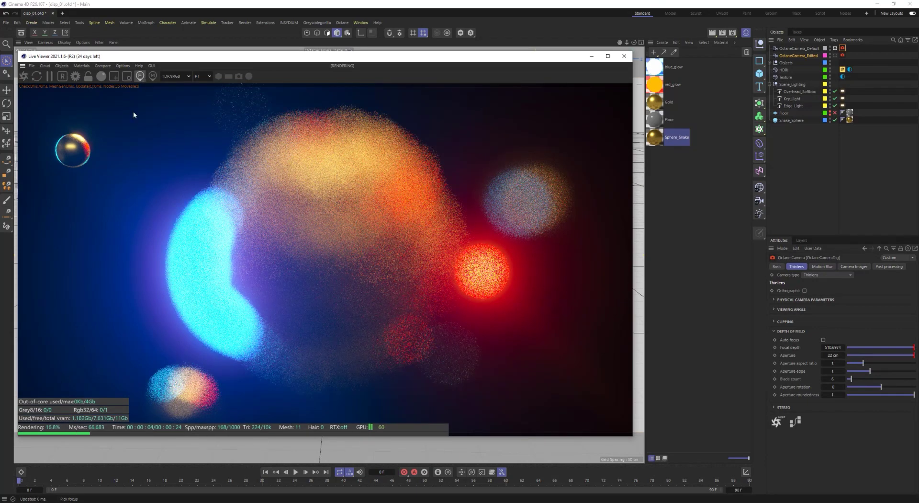
{"action": "left_click", "coordinate": [477, 275]}
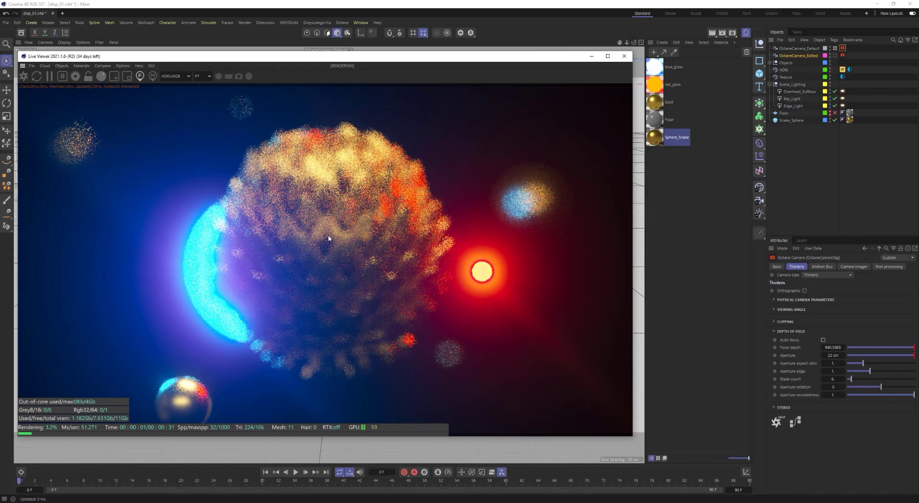
{"action": "left_click", "coordinate": [324, 240]}
{"action": "left_click", "coordinate": [184, 397]}
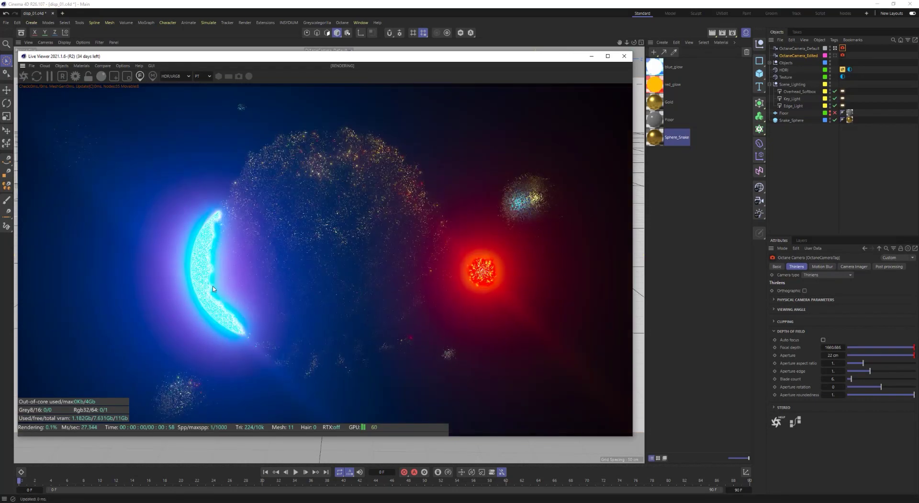
{"action": "left_click", "coordinate": [184, 398]}
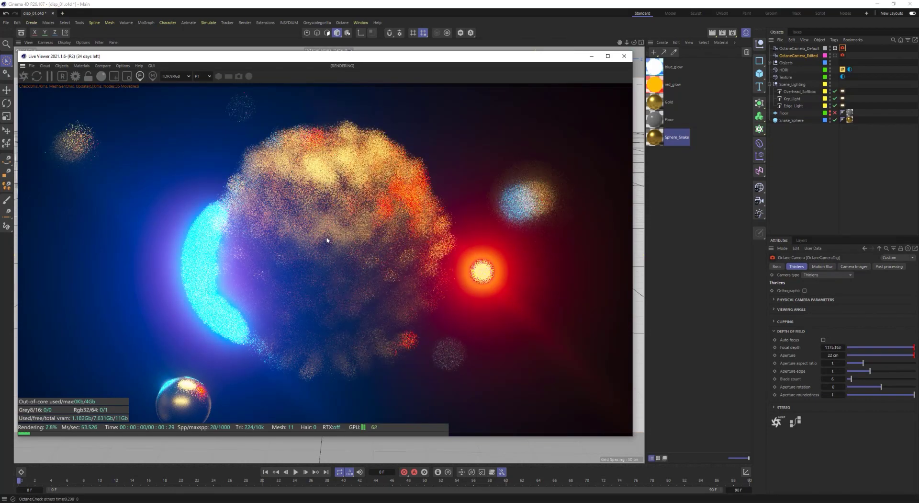
{"action": "left_click", "coordinate": [322, 242]}
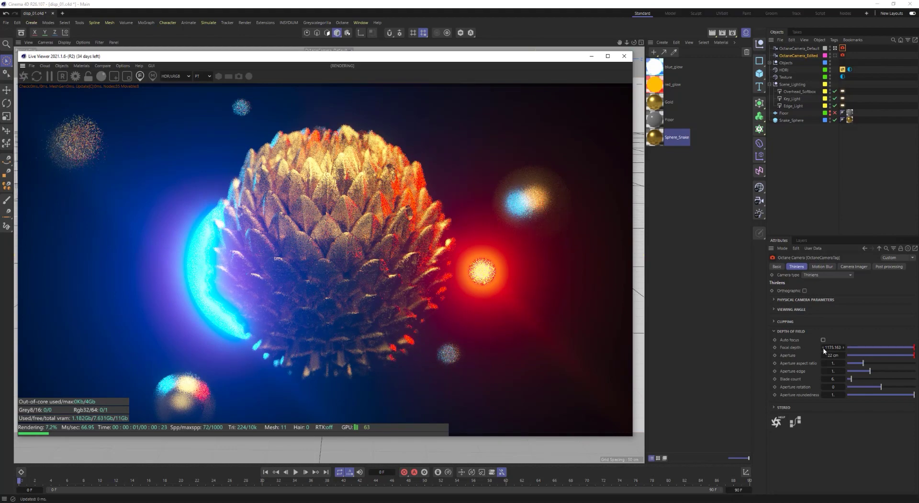
{"action": "left_click", "coordinate": [320, 234]}
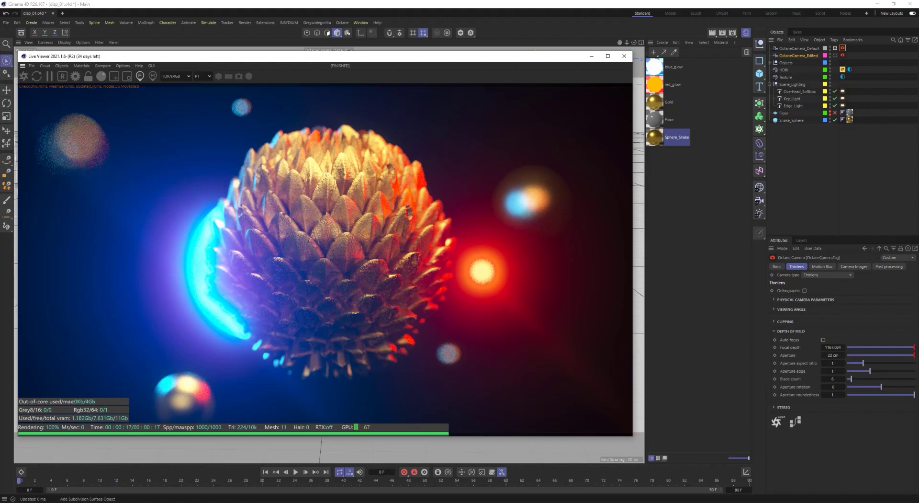
Step: Raise the bokeh Aperture edge to 2
{"action": "left_click", "coordinate": [868, 324]}
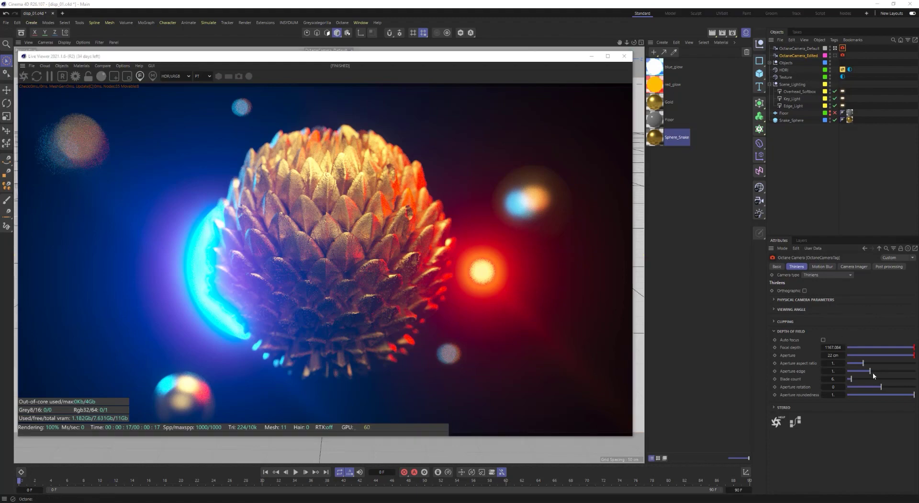
{"action": "left_click_drag", "start_coordinate": [871, 371], "coordinate": [891, 372]}
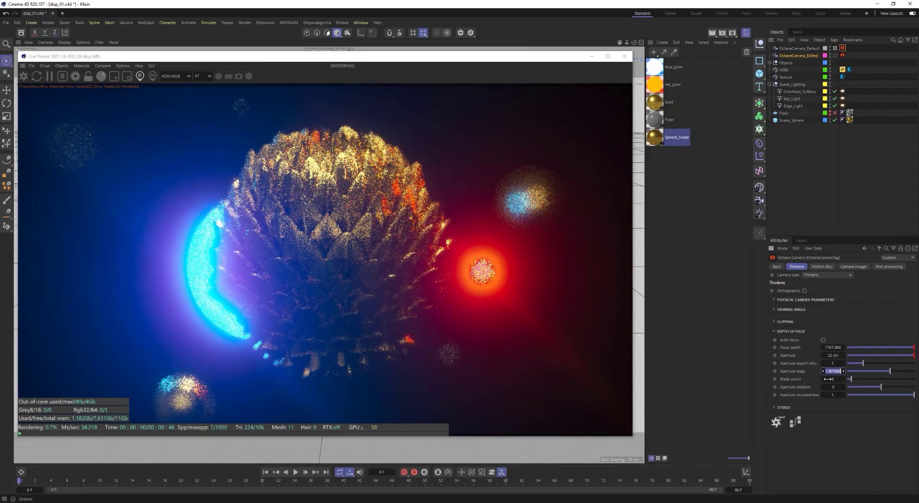
{"action": "type", "text": "2"}
{"action": "key", "text": "Return"}
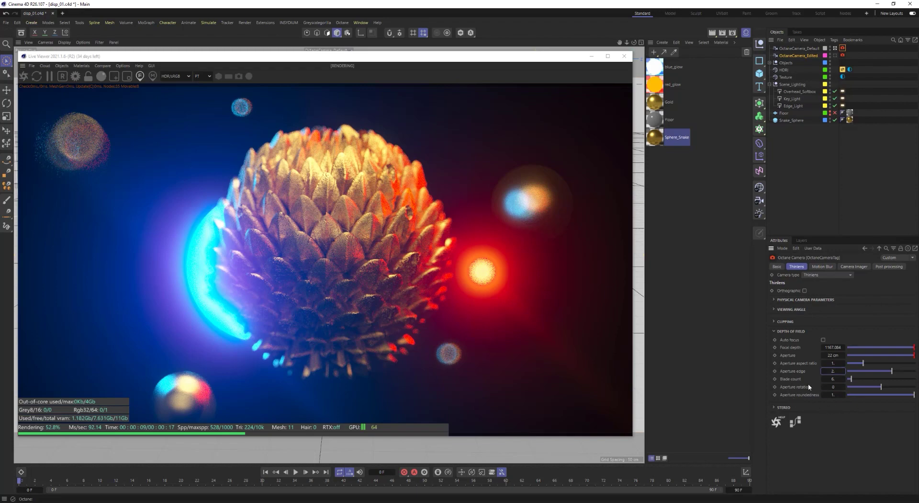
Step: Reduce aperture roundedness for angular bokeh and set Aperture rotation to 0
{"action": "left_click_drag", "start_coordinate": [914, 395], "coordinate": [855, 399]}
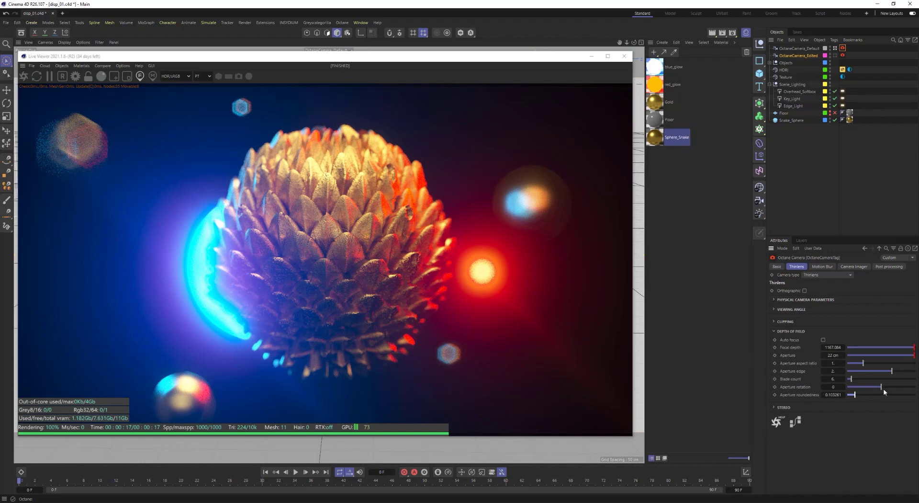
{"action": "left_click_drag", "start_coordinate": [882, 389], "coordinate": [870, 390]}
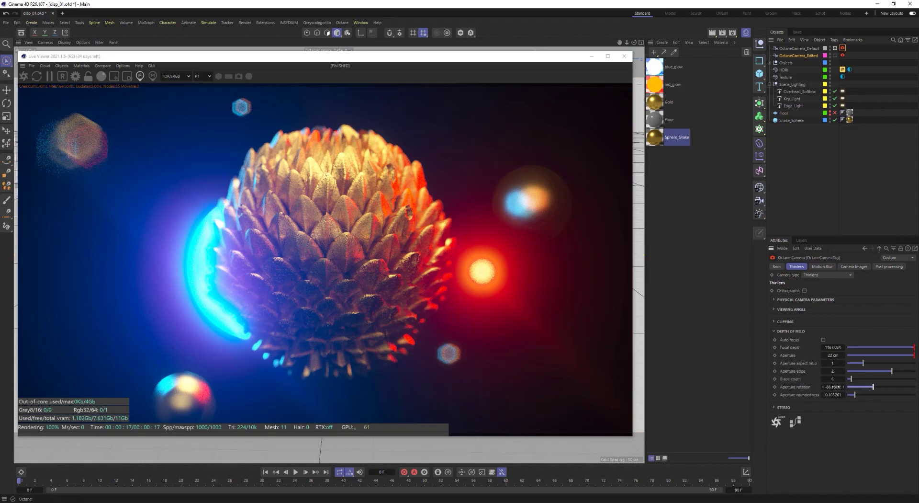
{"action": "double_click", "coordinate": [834, 386]}
{"action": "type", "text": "0"}
{"action": "key", "text": "Return"}
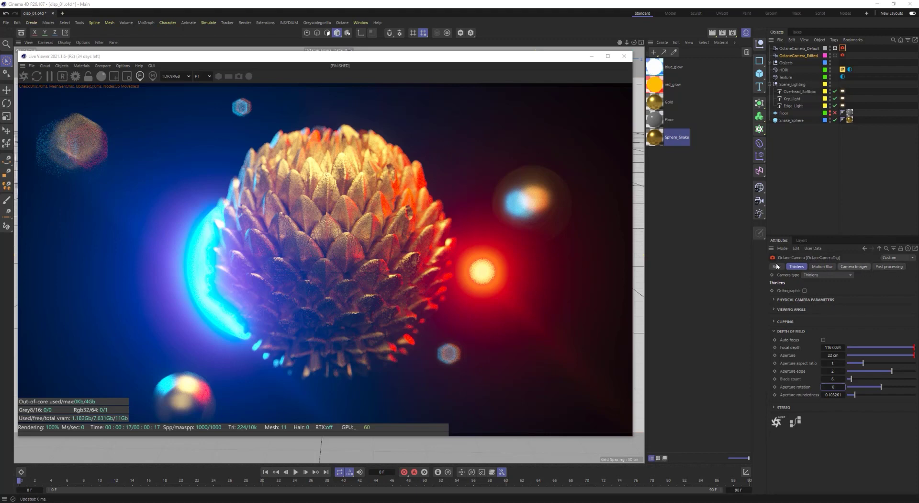
Step: Add a new Octane camera and compare its render with OctaneCamera_Default, ending on the default
{"action": "left_click_drag", "start_coordinate": [280, 56], "coordinate": [281, 45]}
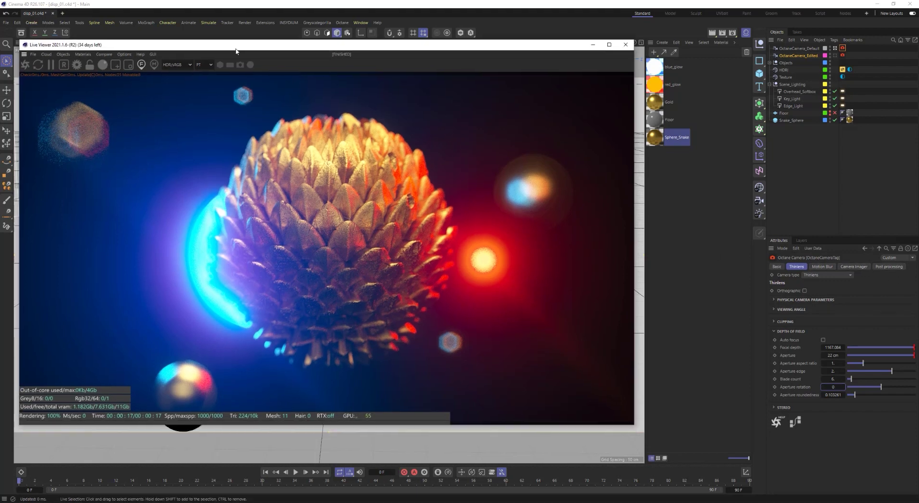
{"action": "left_click", "coordinate": [63, 54]}
{"action": "left_click", "coordinate": [79, 65]}
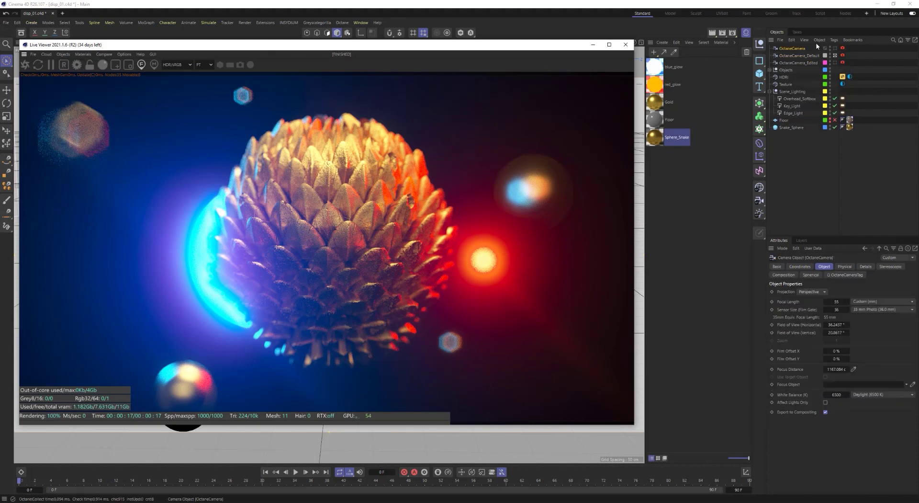
{"action": "left_click", "coordinate": [835, 48]}
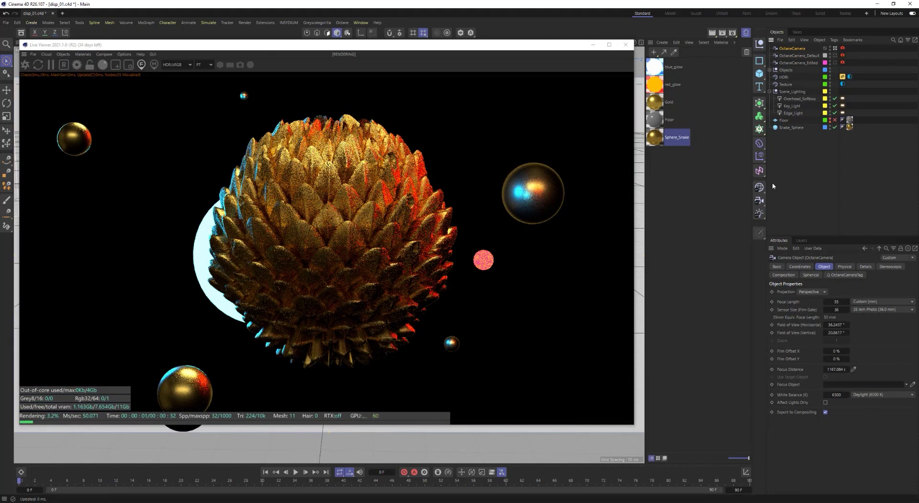
{"action": "left_click", "coordinate": [836, 56]}
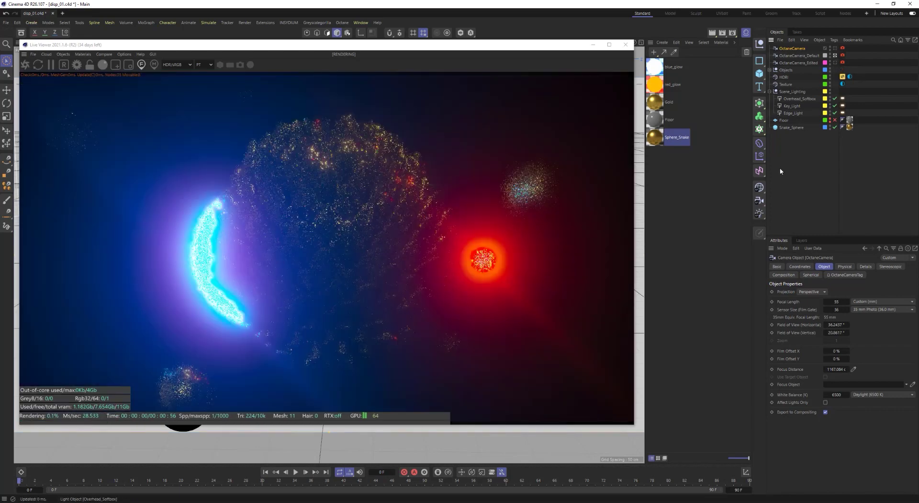
{"action": "left_click", "coordinate": [837, 48]}
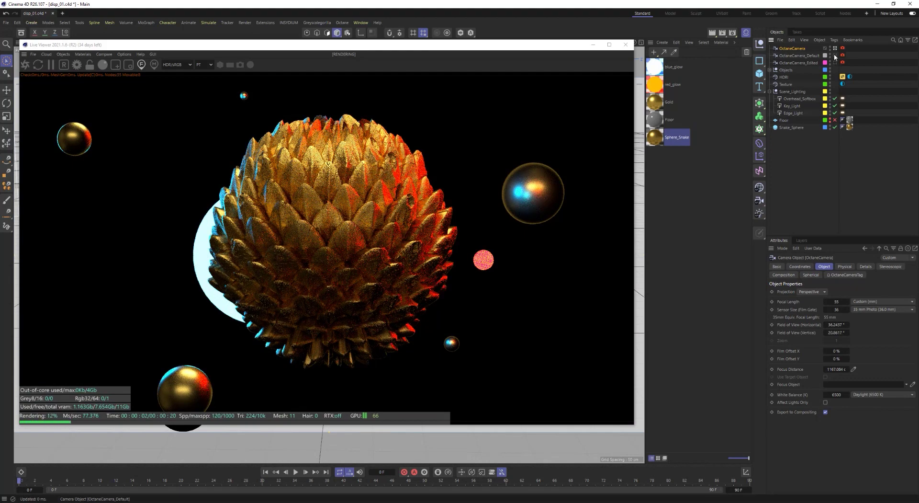
{"action": "left_click", "coordinate": [836, 56]}
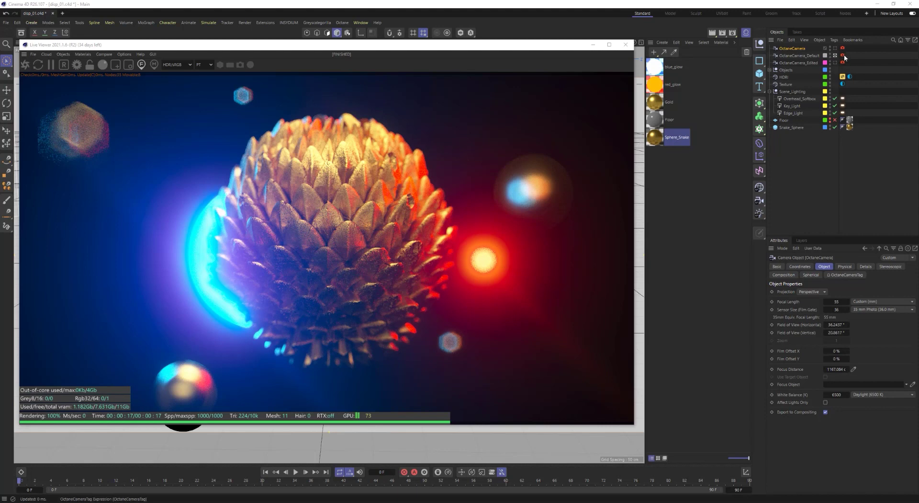
Step: Show OctaneCamera_Default's bloom and glare post-processing settings
{"action": "left_click", "coordinate": [844, 55]}
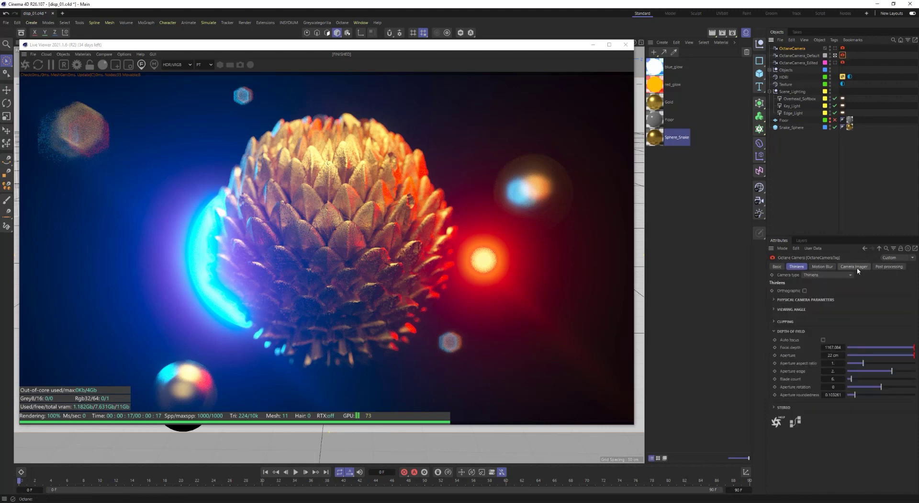
{"action": "left_click", "coordinate": [857, 268]}
{"action": "left_click", "coordinate": [891, 266]}
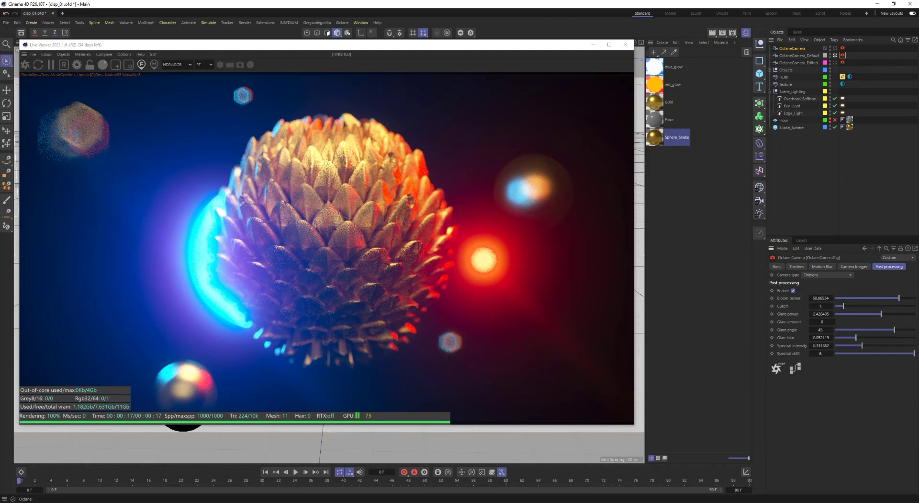
Step: Close Live Viewer and expand the ORBX Exporter options under Octane Renderer render settings
{"action": "left_click", "coordinate": [626, 44]}
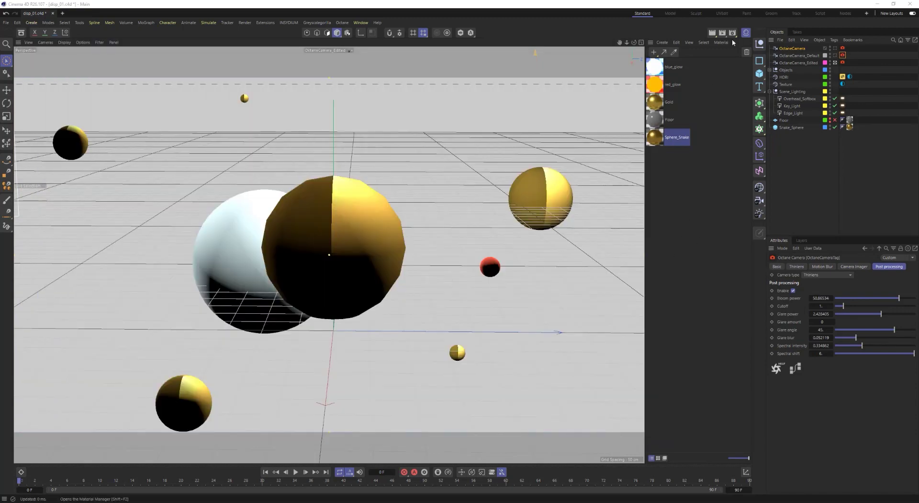
{"action": "left_click", "coordinate": [733, 34]}
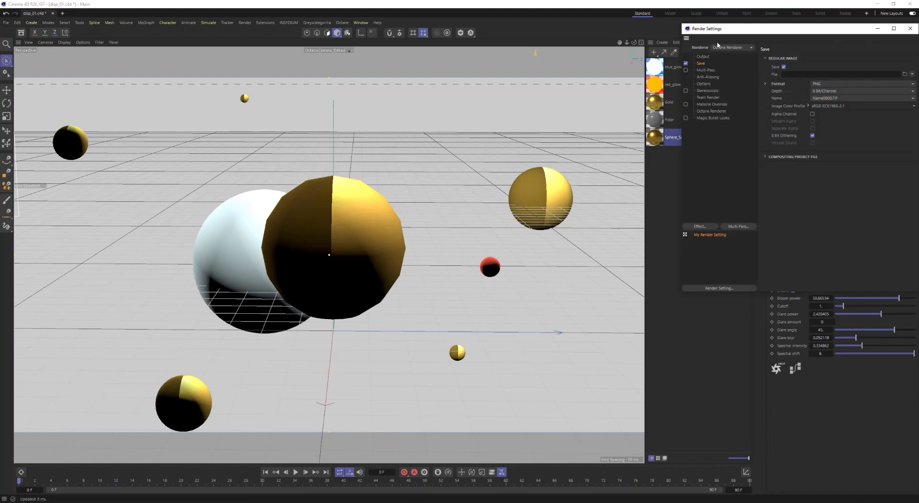
{"action": "left_click", "coordinate": [480, 139]}
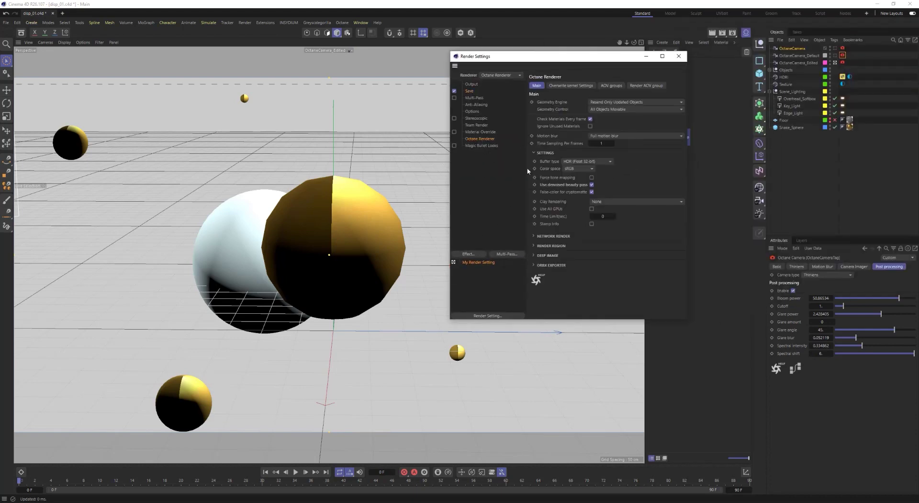
{"action": "left_click", "coordinate": [545, 265]}
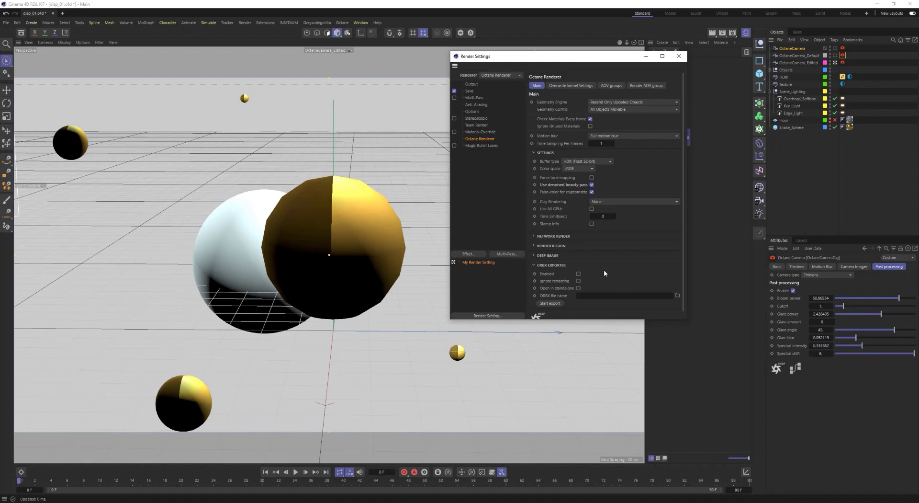
Step: Enable ORBX export with the pasted Octane_Camera_01 path, open in standalone, and start exporting
{"action": "left_click", "coordinate": [754, 226]}
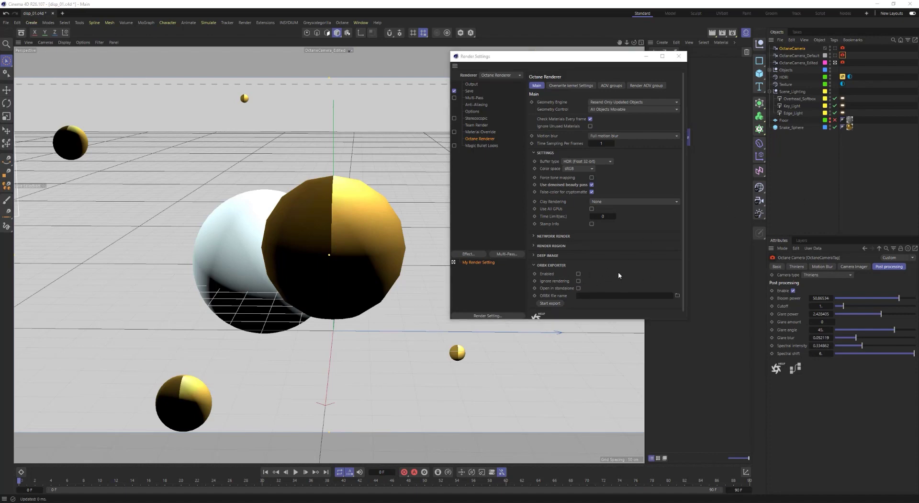
{"action": "left_click", "coordinate": [579, 273]}
{"action": "left_click", "coordinate": [592, 295]}
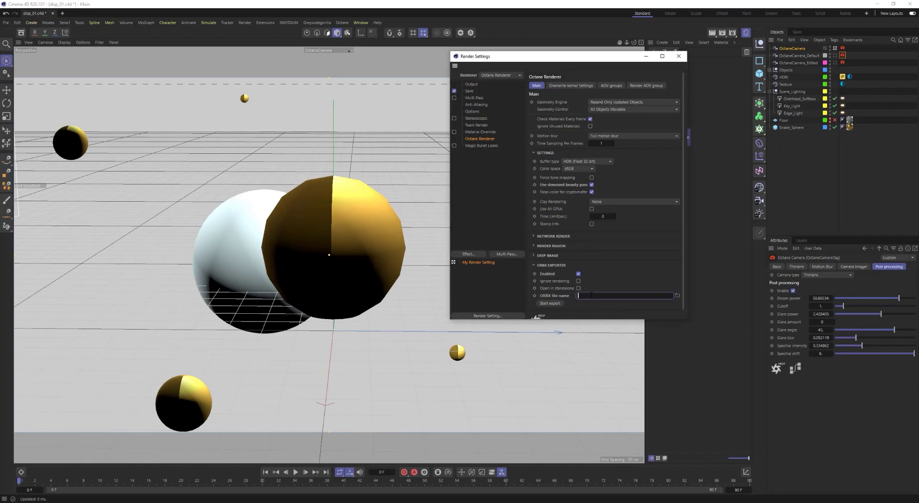
{"action": "key", "text": "ctrl+v"}
{"action": "left_click", "coordinate": [579, 288]}
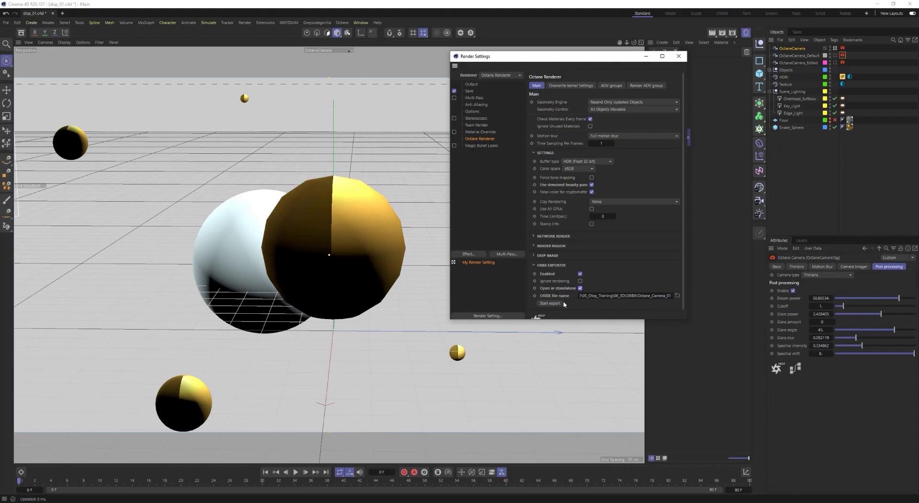
{"action": "left_click", "coordinate": [555, 303]}
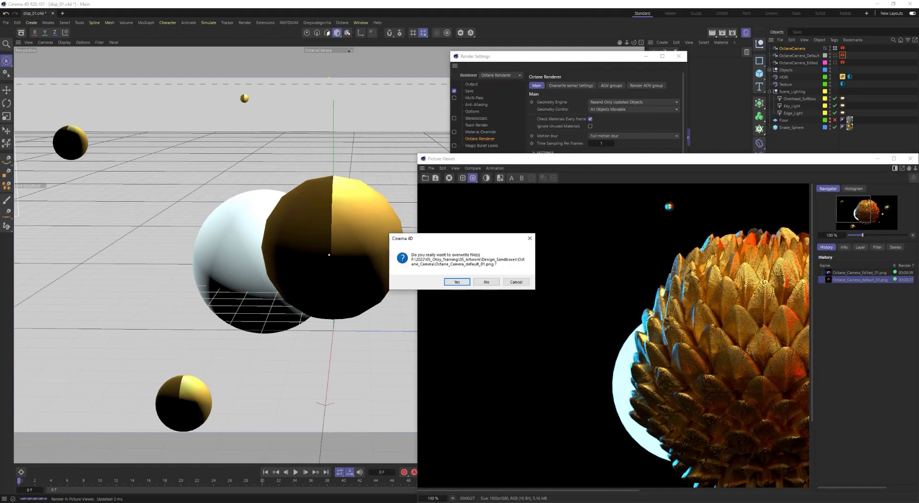